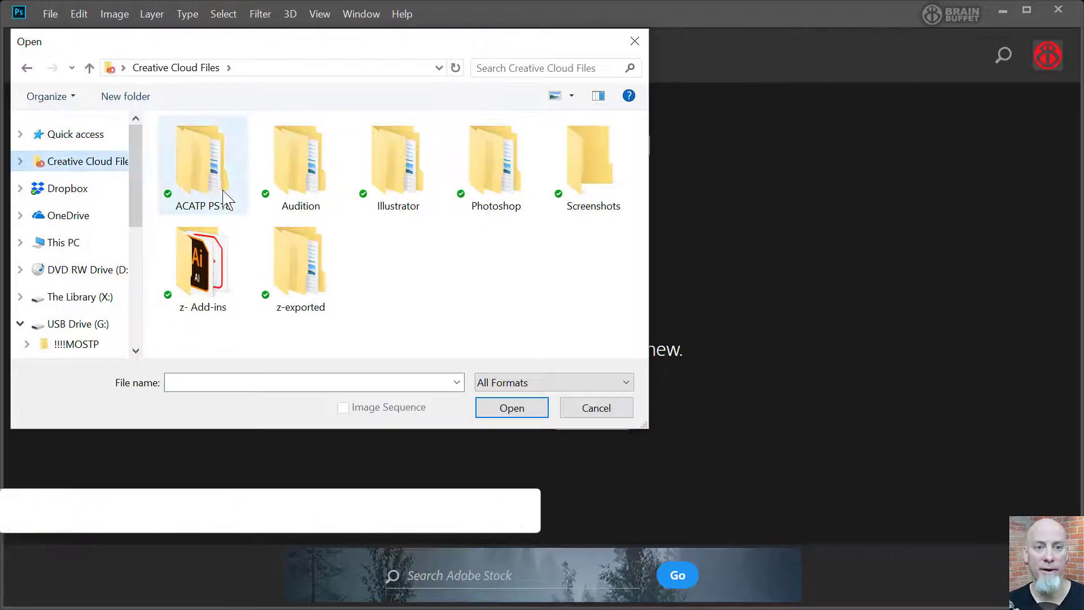
Open the IMG_0030 photo from the PS18- Project 1 folder inside Photoshop's ACATP Files.
{"action": "double_click", "coordinate": [504, 175]}
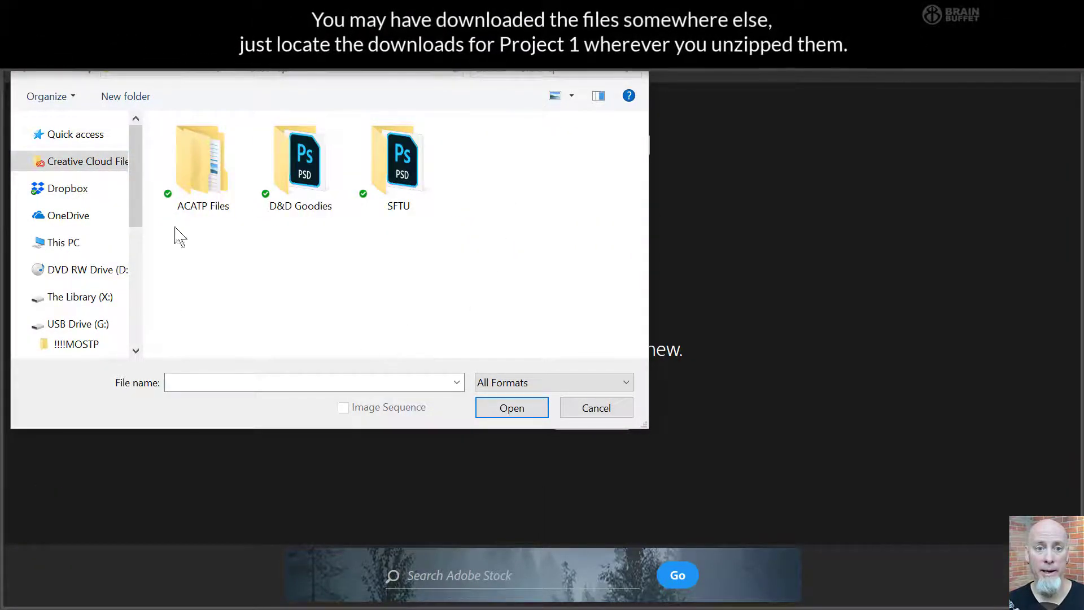
{"action": "double_click", "coordinate": [209, 167]}
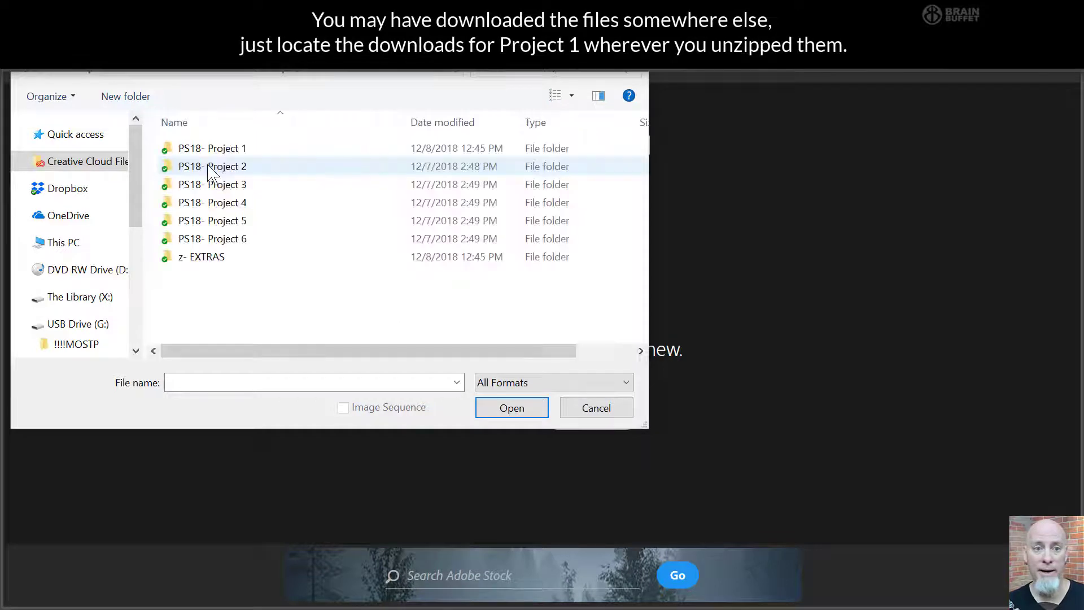
{"action": "double_click", "coordinate": [215, 148]}
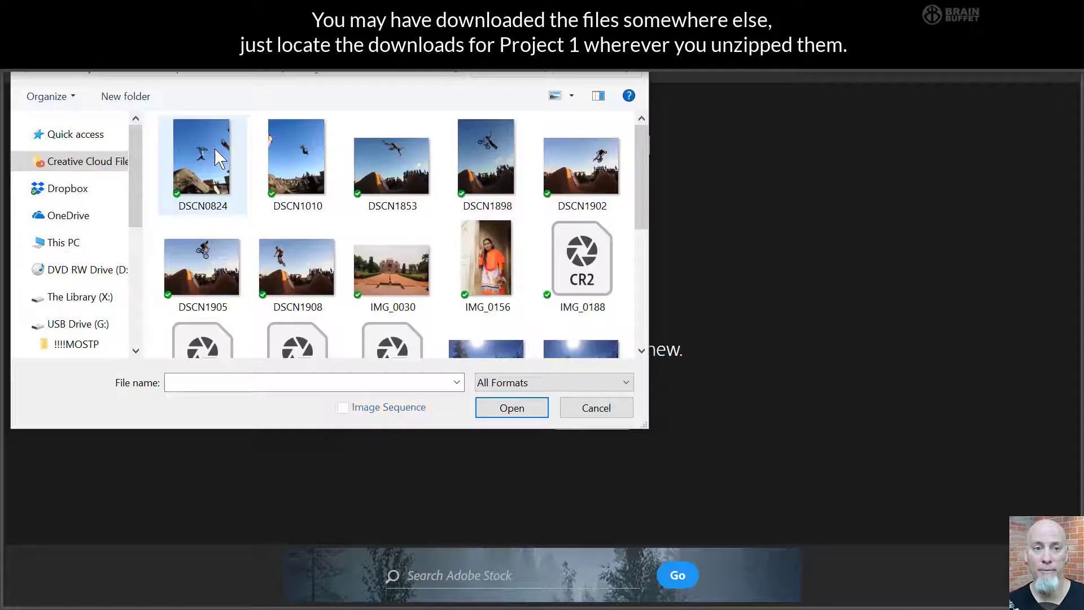
{"action": "left_click", "coordinate": [388, 273]}
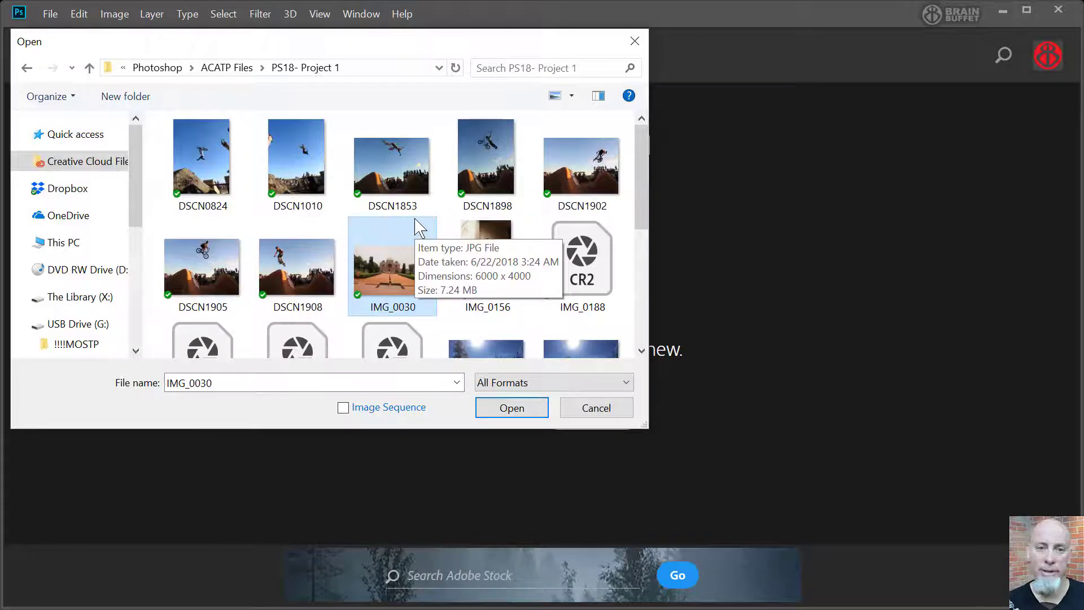
{"action": "left_click_drag", "start_coordinate": [642, 146], "coordinate": [637, 257]}
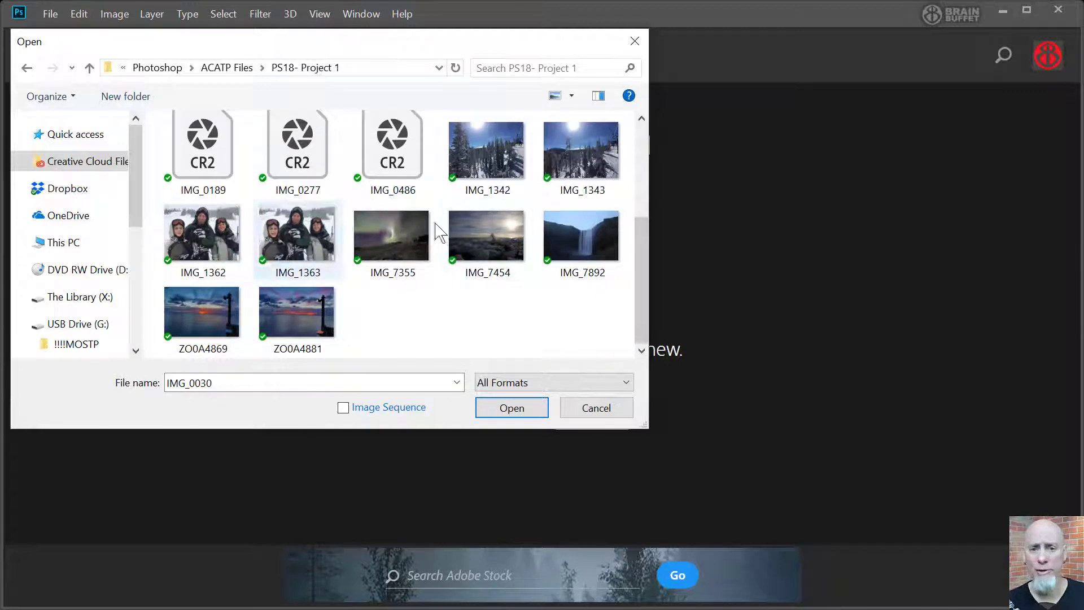
{"action": "mouse_move", "coordinate": [496, 263]}
{"action": "scroll", "coordinate": [497, 262], "scroll_direction": "up", "scroll_amount": 3}
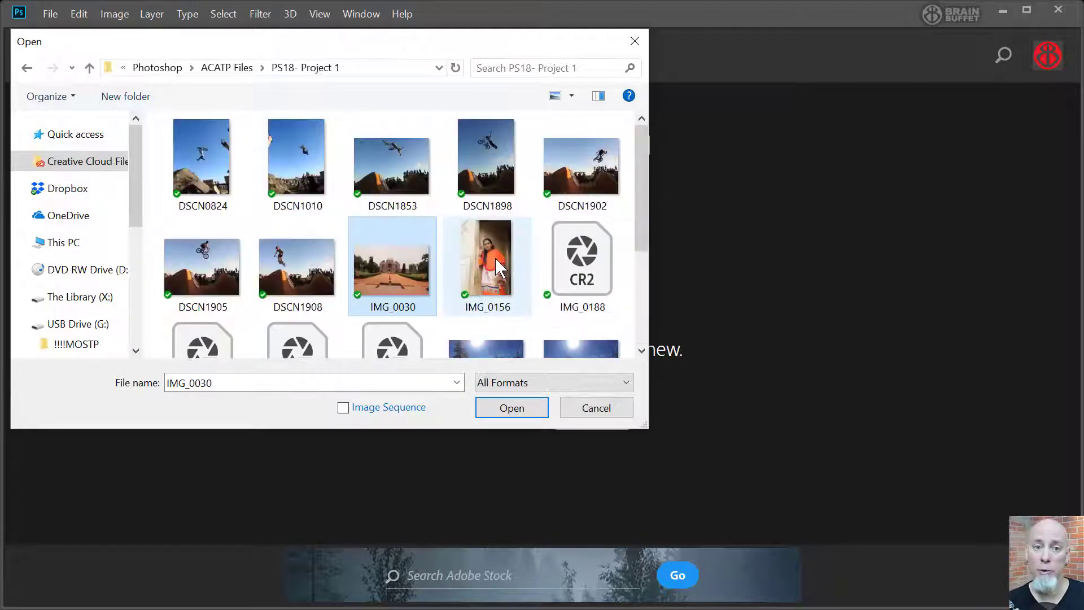
{"action": "mouse_move", "coordinate": [395, 273]}
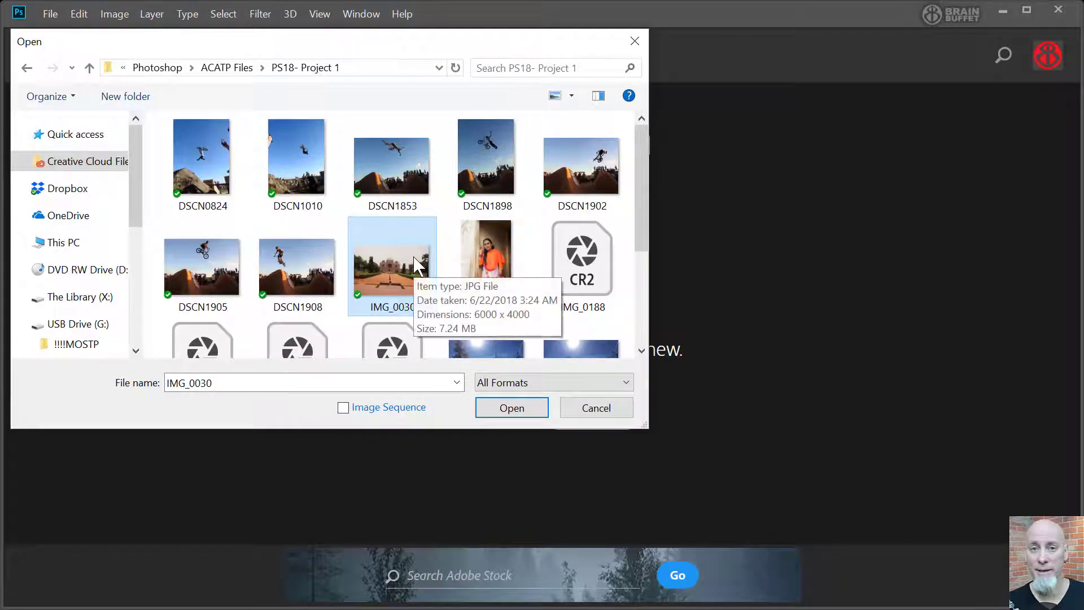
{"action": "left_click", "coordinate": [515, 406]}
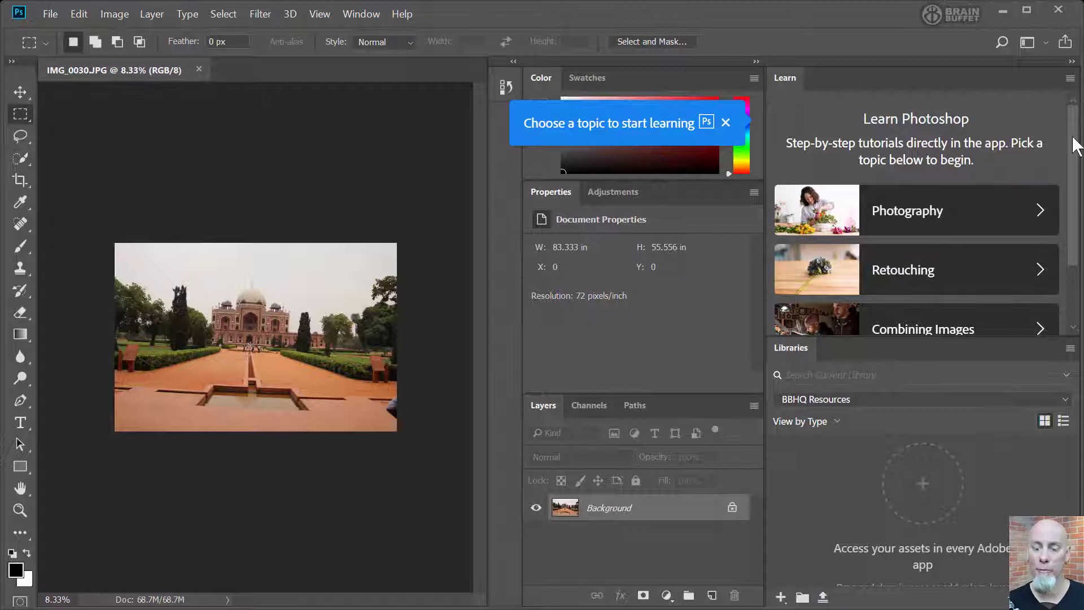
Start the Bring out colors tutorial from the Photography topic and advance it to its brightness and contrast step.
{"action": "scroll", "coordinate": [1073, 175], "scroll_direction": "down", "scroll_amount": 1}
{"action": "left_click_drag", "start_coordinate": [1071, 169], "coordinate": [1059, 205]}
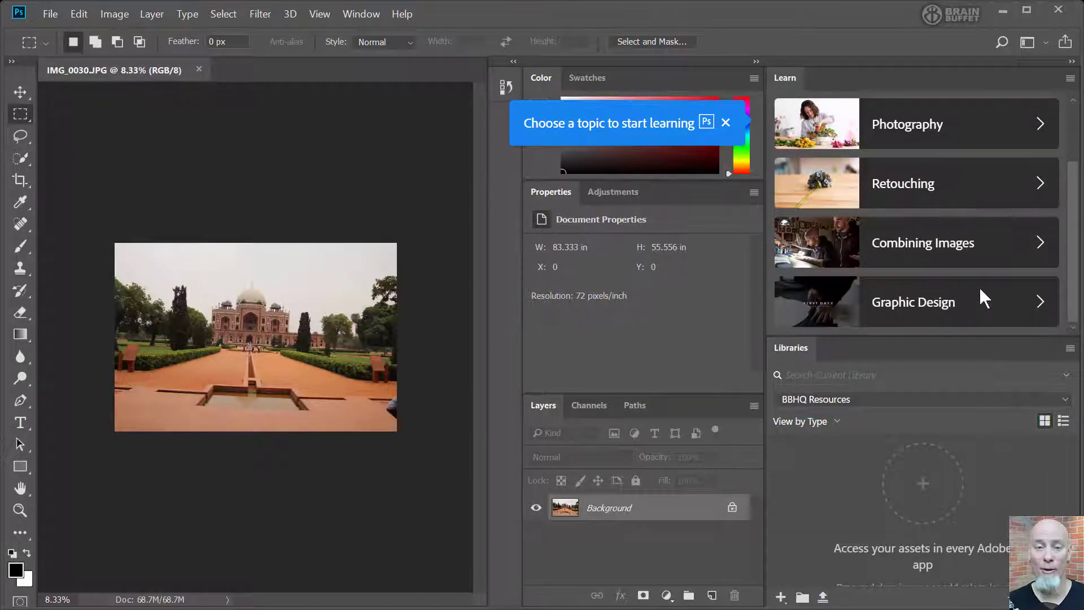
{"action": "scroll", "coordinate": [979, 286], "scroll_direction": "up", "scroll_amount": 3}
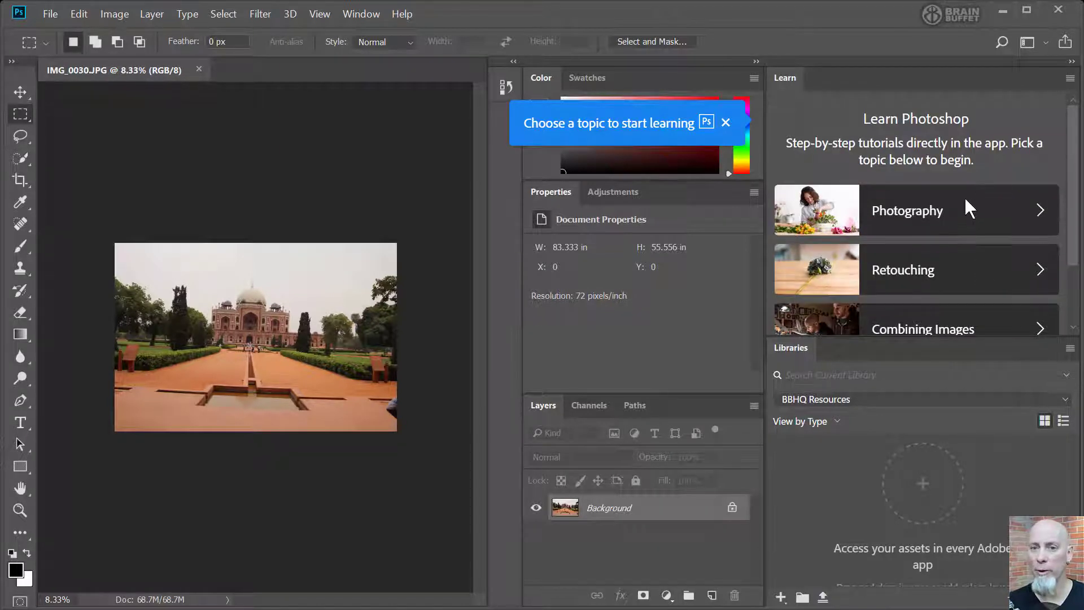
{"action": "left_click", "coordinate": [964, 209]}
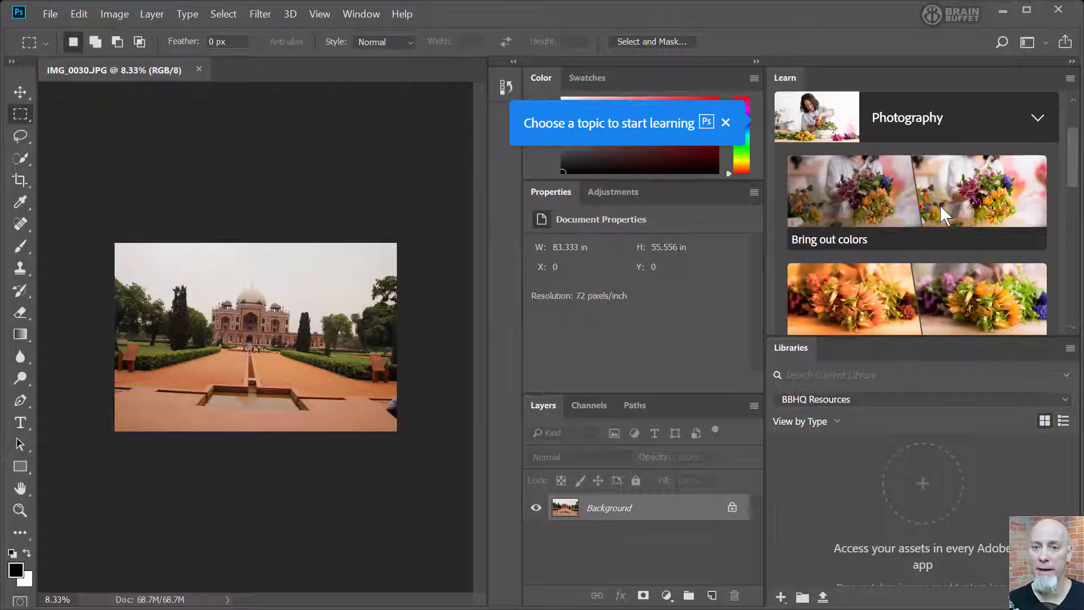
{"action": "left_click", "coordinate": [940, 204]}
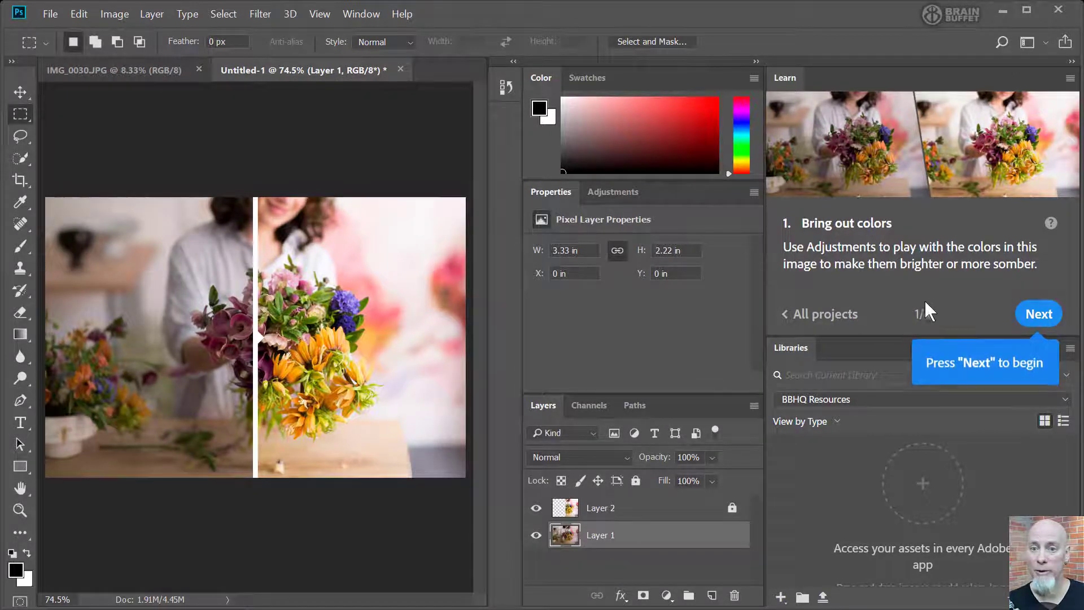
{"action": "left_click", "coordinate": [992, 361]}
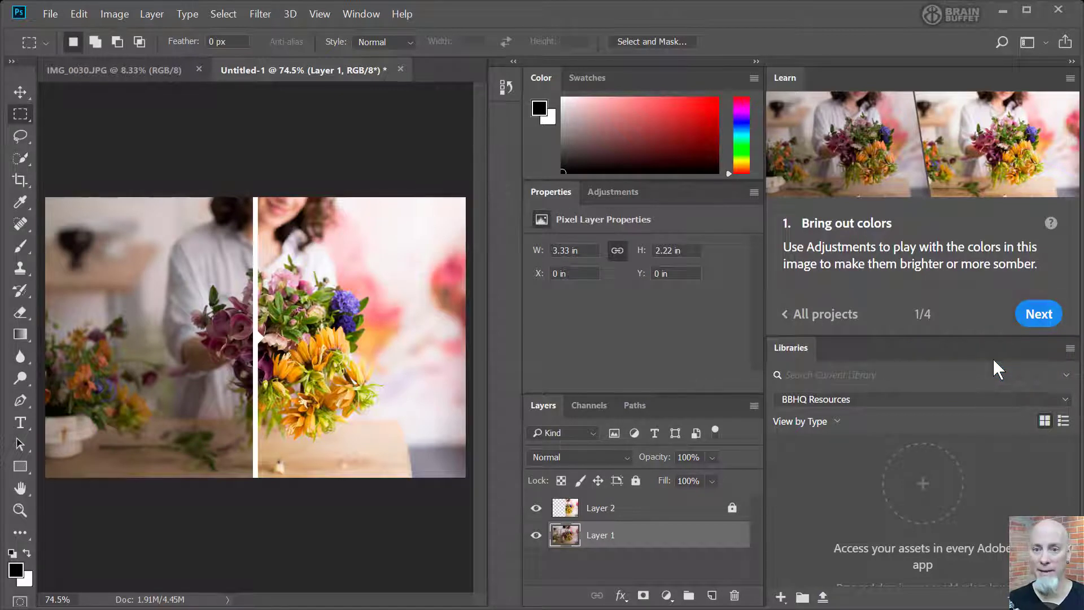
{"action": "left_click", "coordinate": [1039, 314]}
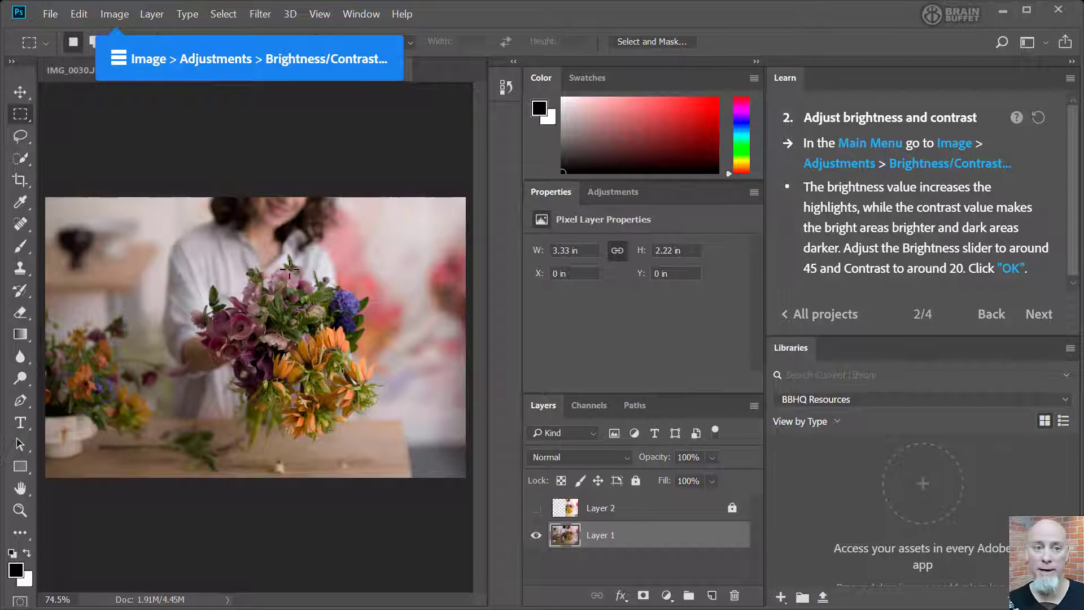
Start a Brightness/Contrast adjustment on the flower image with Brightness 46 and Contrast 17.
{"action": "left_click", "coordinate": [115, 14]}
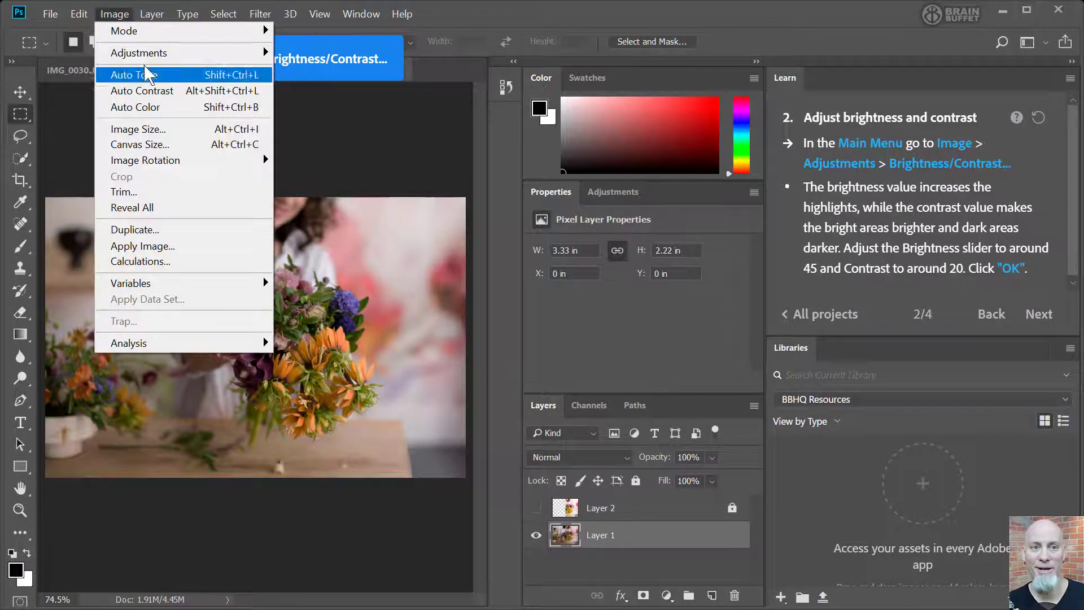
{"action": "mouse_move", "coordinate": [164, 52]}
{"action": "left_click", "coordinate": [345, 53]}
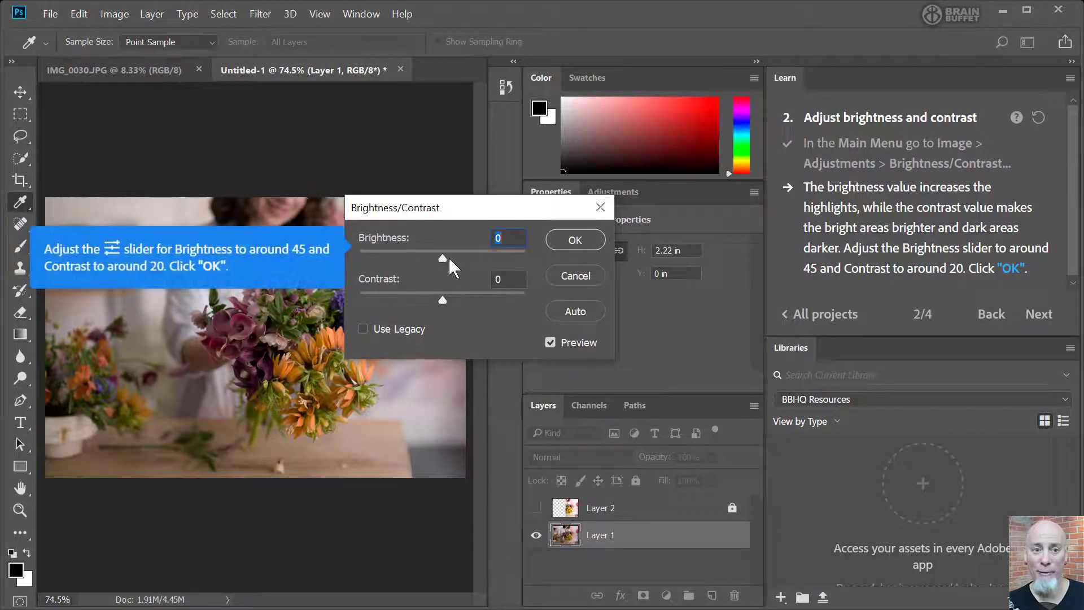
{"action": "left_click_drag", "start_coordinate": [443, 258], "coordinate": [468, 258]}
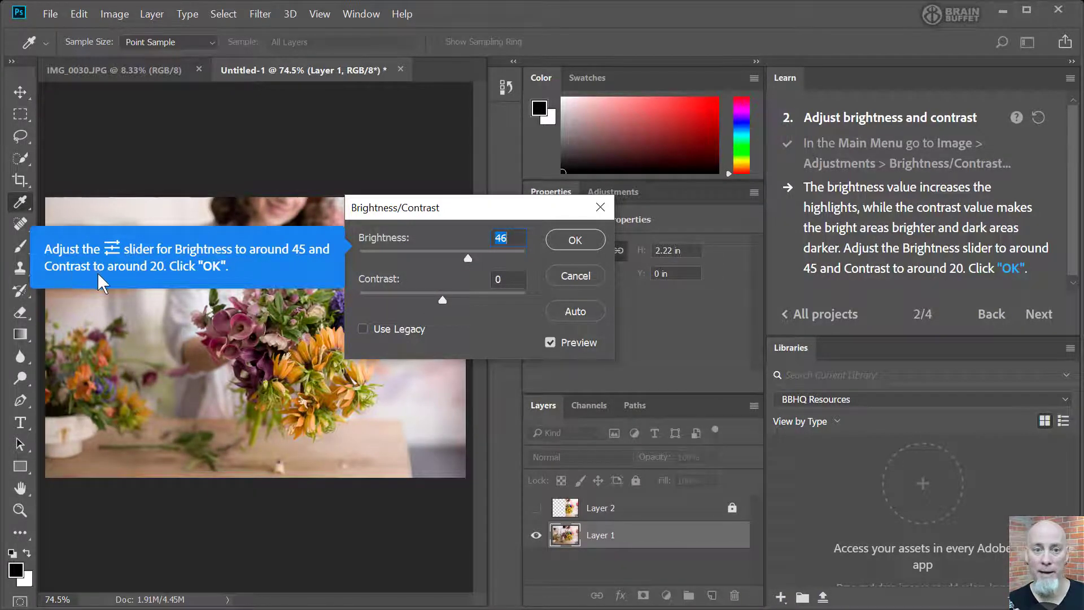
{"action": "left_click_drag", "start_coordinate": [442, 300], "coordinate": [458, 299]}
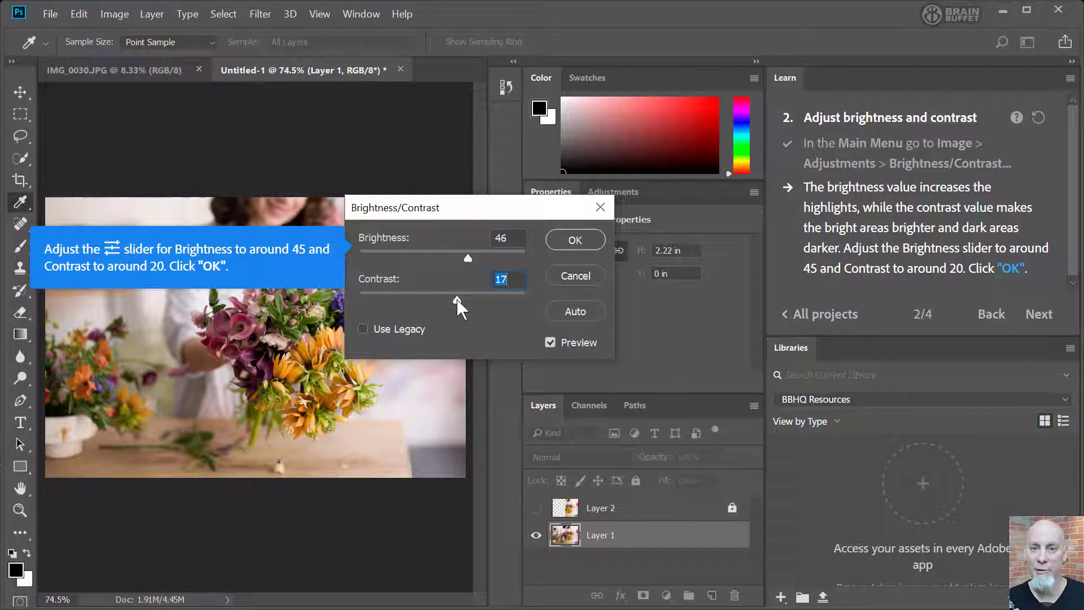
Try Brightness values of 38, 29, 44 and 41 with the image in view, and cancel the adjustment.
{"action": "left_click_drag", "start_coordinate": [491, 218], "coordinate": [595, 59]}
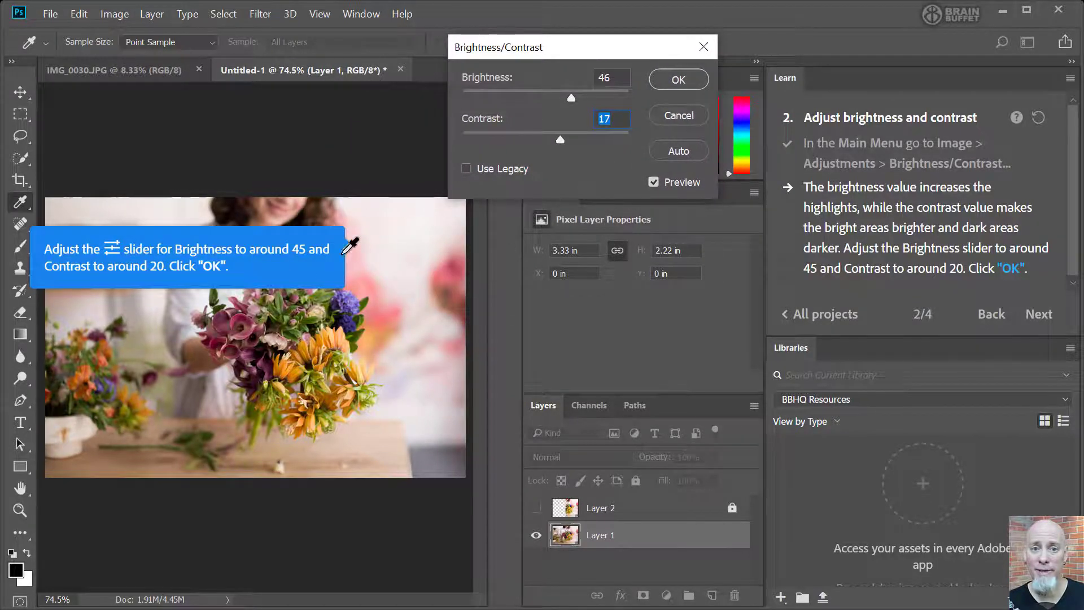
{"action": "mouse_move", "coordinate": [572, 97]}
{"action": "left_mouse_down"}
{"action": "mouse_move", "coordinate": [556, 86]}
{"action": "mouse_move", "coordinate": [567, 83]}
{"action": "left_mouse_up"}
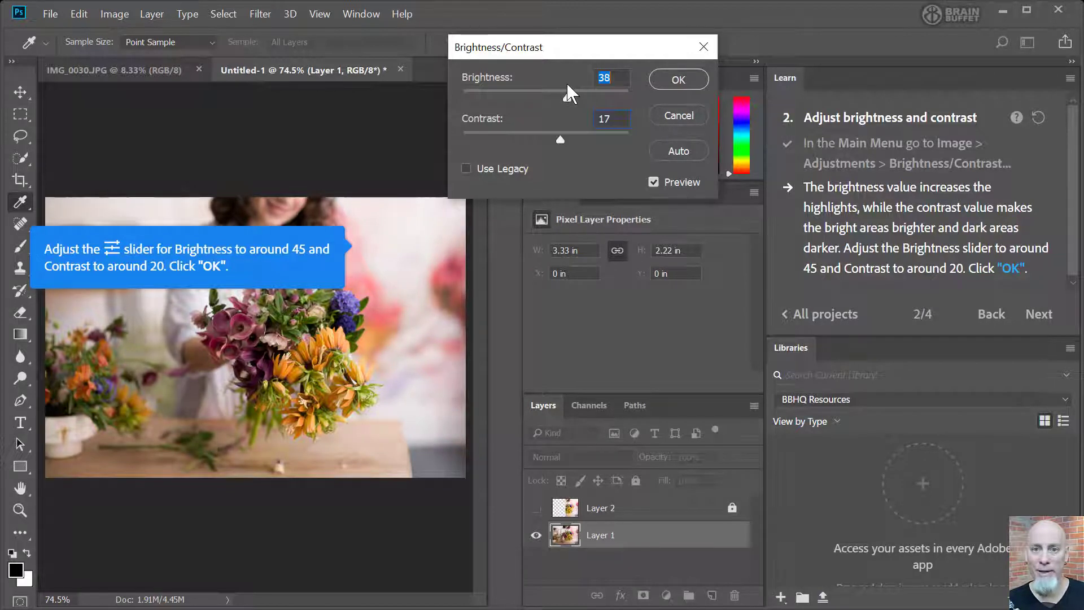
{"action": "left_click_drag", "start_coordinate": [567, 83], "coordinate": [561, 83]}
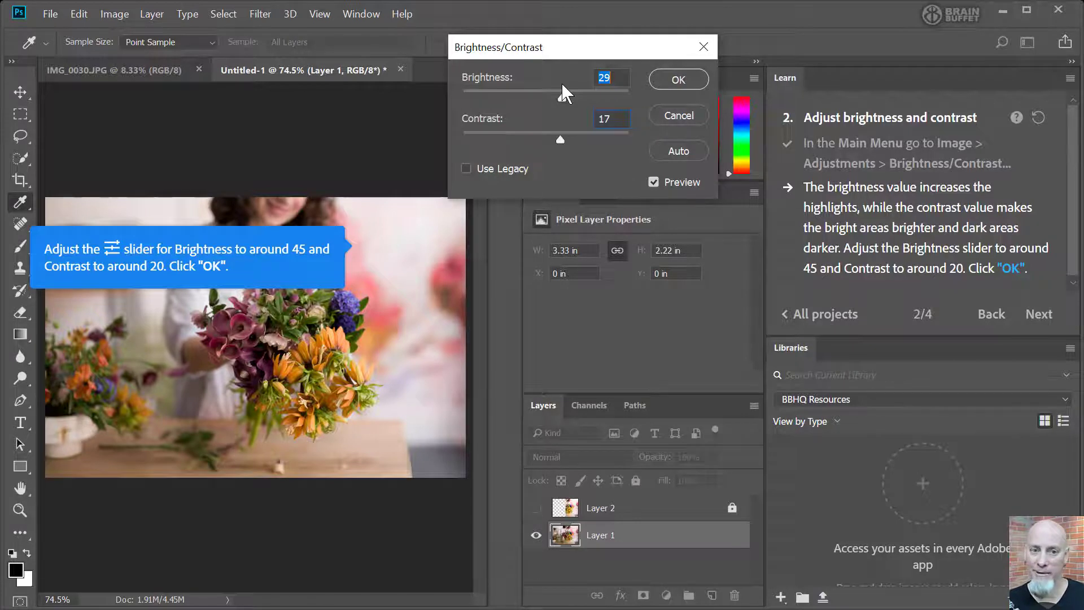
{"action": "left_click_drag", "start_coordinate": [561, 82], "coordinate": [572, 93]}
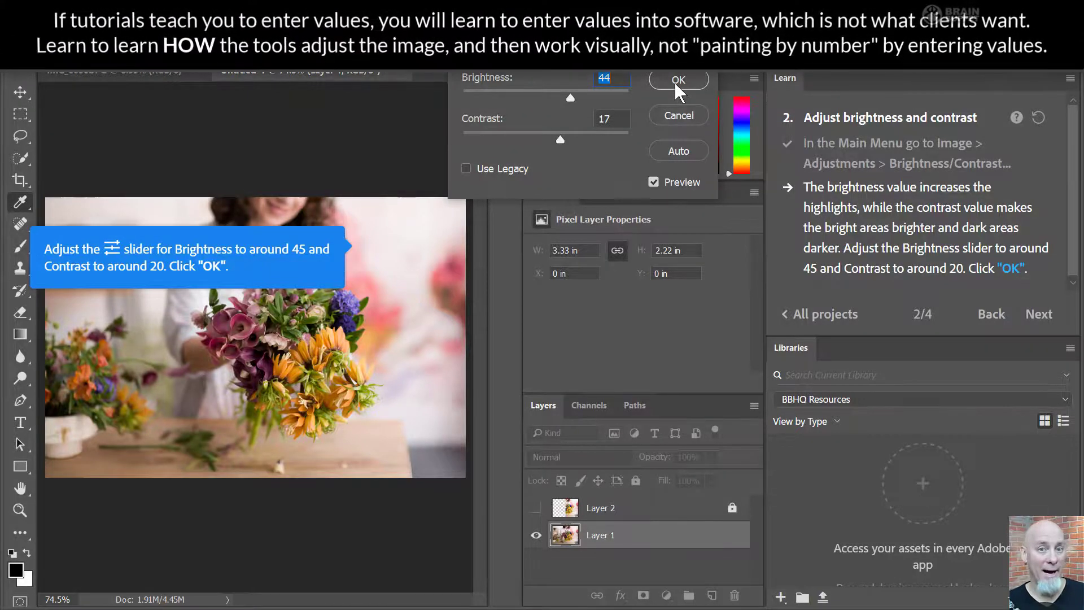
{"action": "left_click_drag", "start_coordinate": [567, 97], "coordinate": [570, 96]}
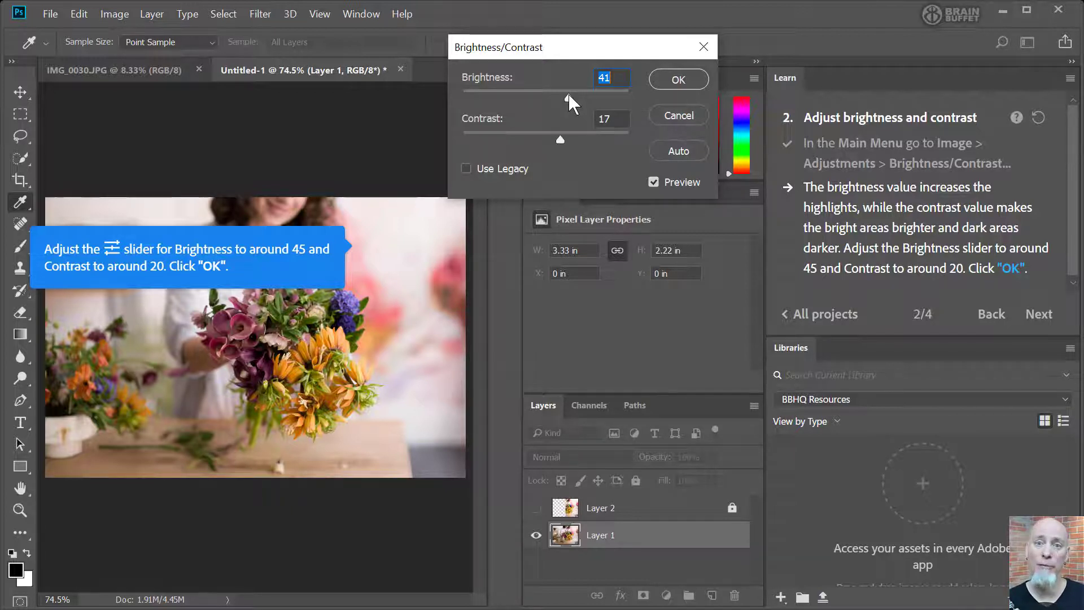
{"action": "left_click", "coordinate": [686, 115]}
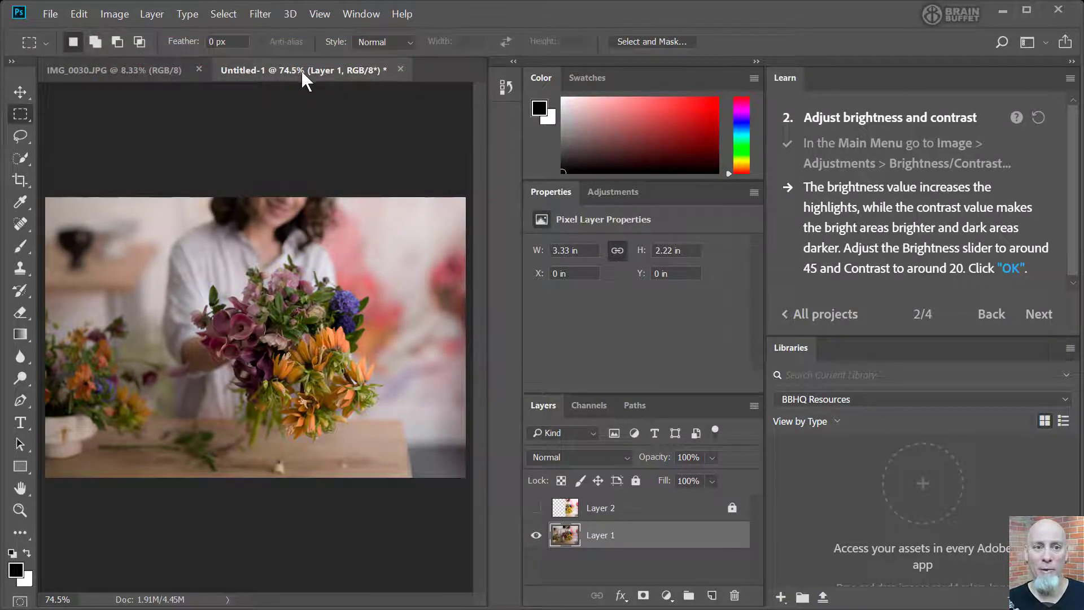
Close the Untitled-1 tutorial document without saving its changes.
{"action": "left_click", "coordinate": [400, 68]}
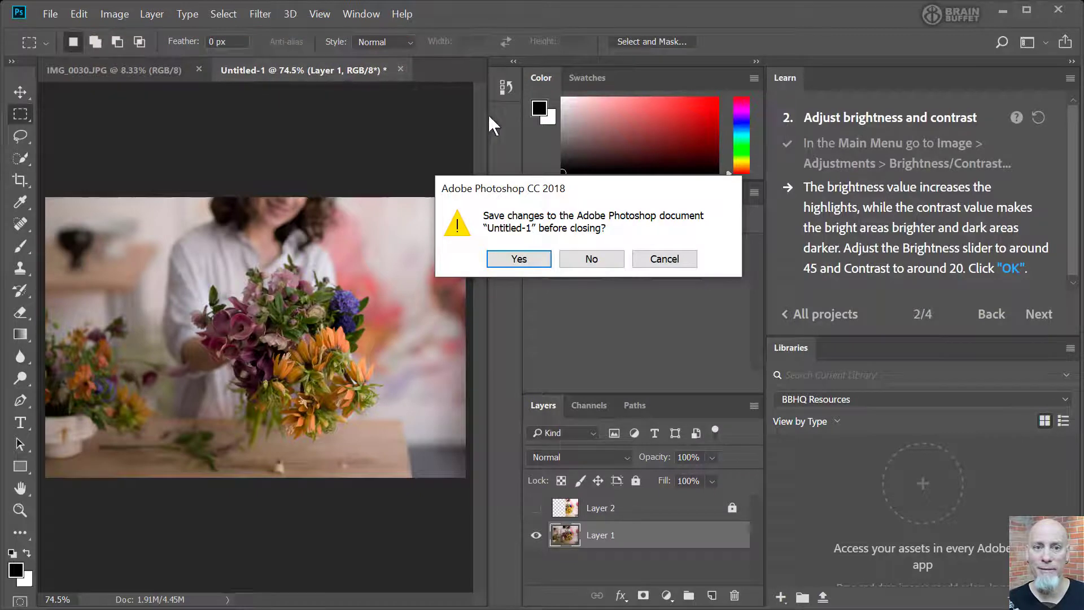
{"action": "left_click", "coordinate": [591, 257]}
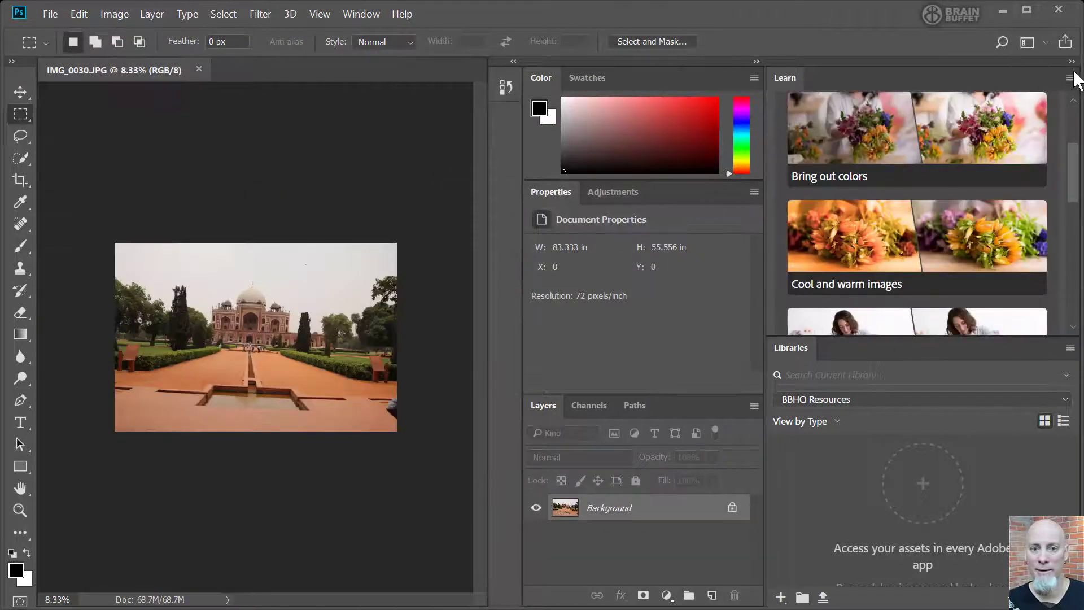
Collapse the Learn and Libraries panels to icons, close the Learn panel and dismiss its reopening tip.
{"action": "left_click", "coordinate": [1071, 61]}
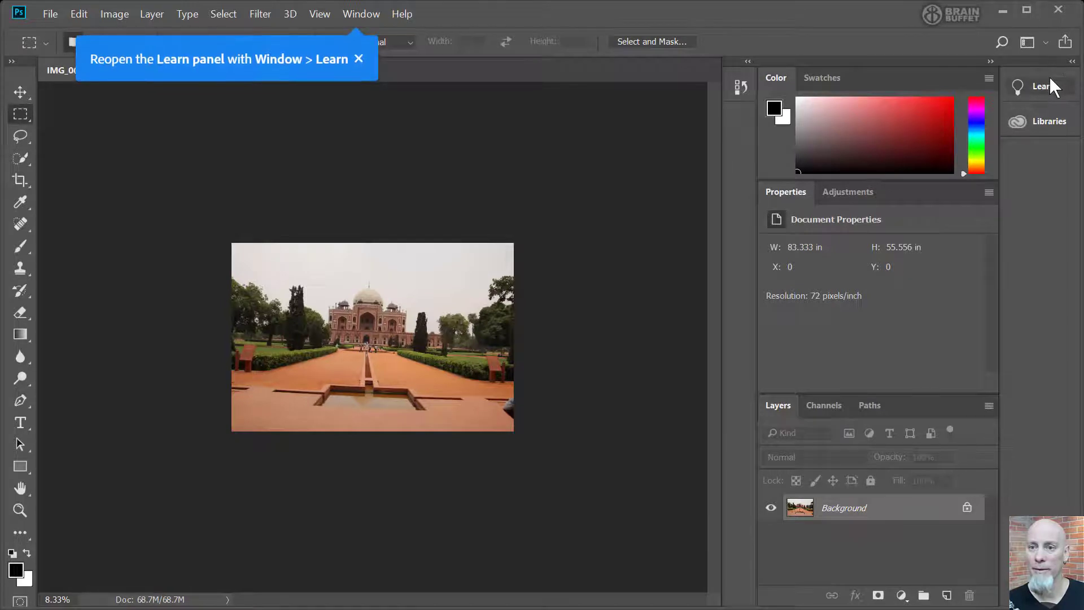
{"action": "left_click_drag", "start_coordinate": [1049, 85], "coordinate": [463, 172]}
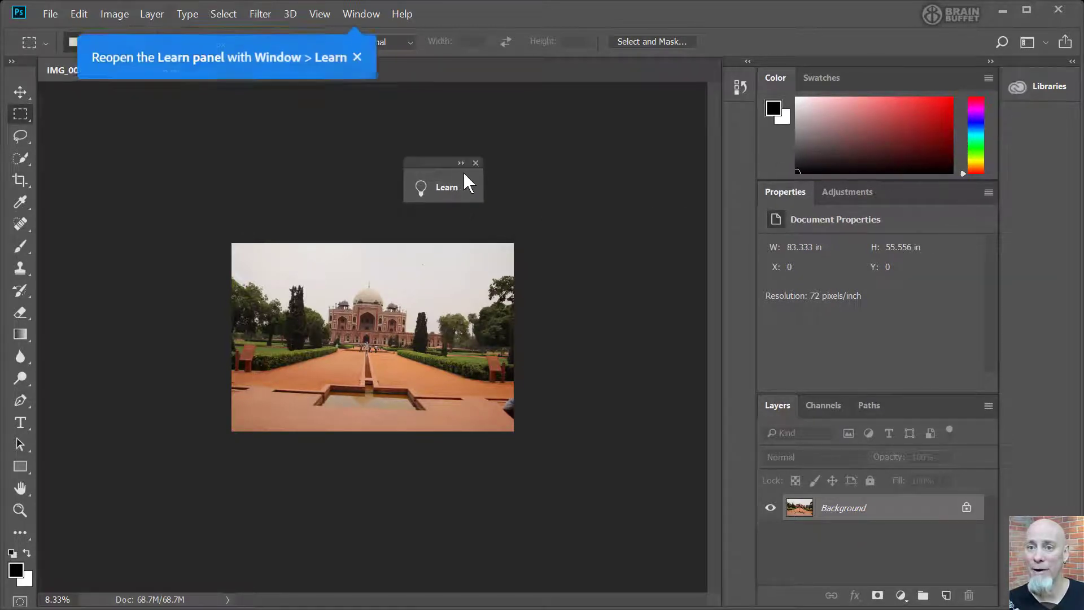
{"action": "left_click", "coordinate": [475, 158]}
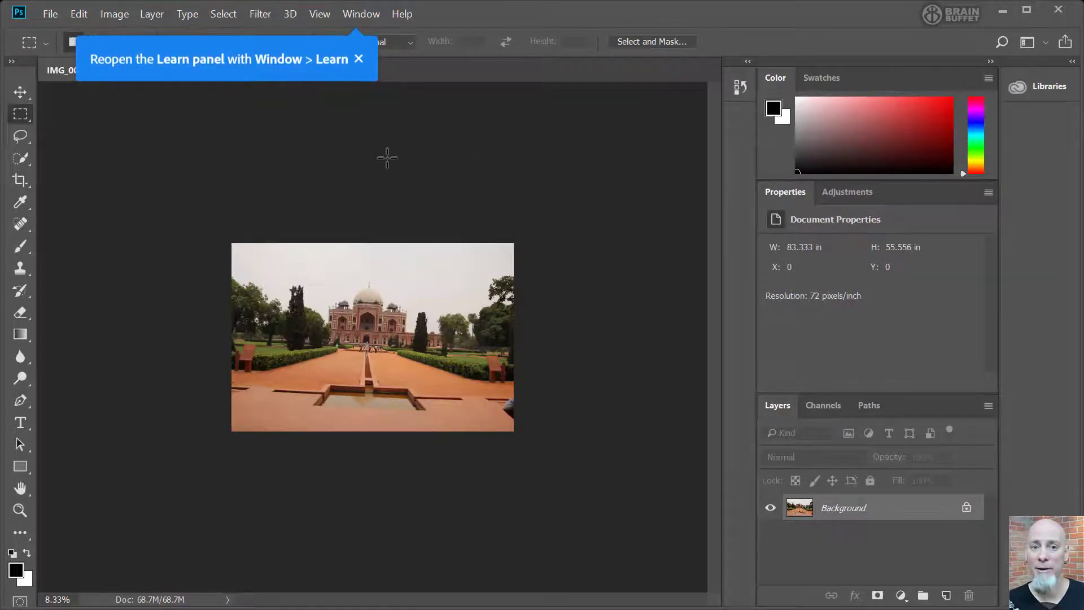
{"action": "left_click", "coordinate": [360, 61]}
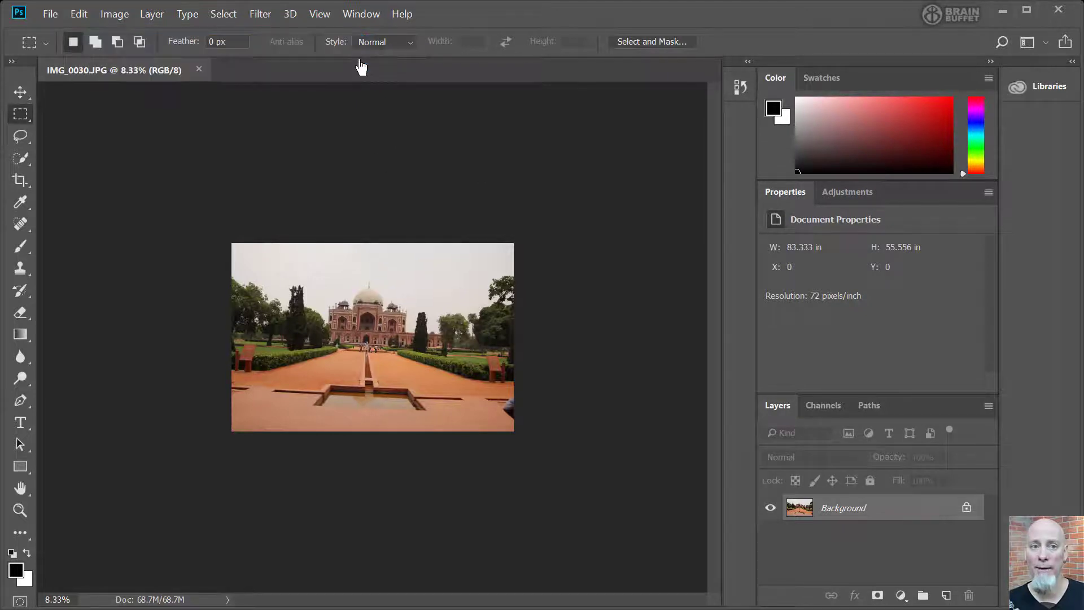